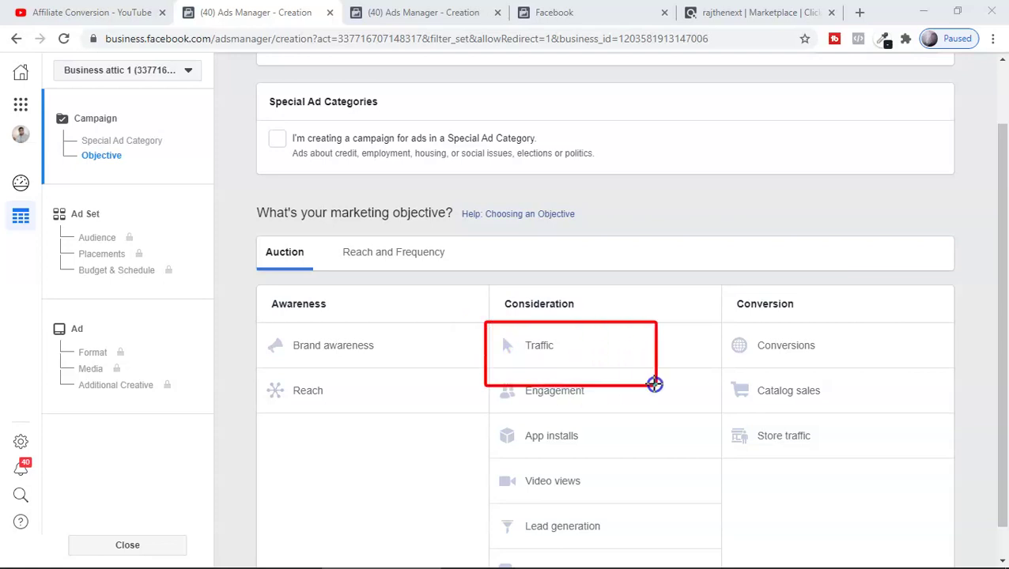
- Switch from the Ads Manager Creation tab to the Affiliate Conversion YouTube channel
{"action": "left_click_drag", "start_coordinate": [718, 336], "coordinate": [926, 372]}
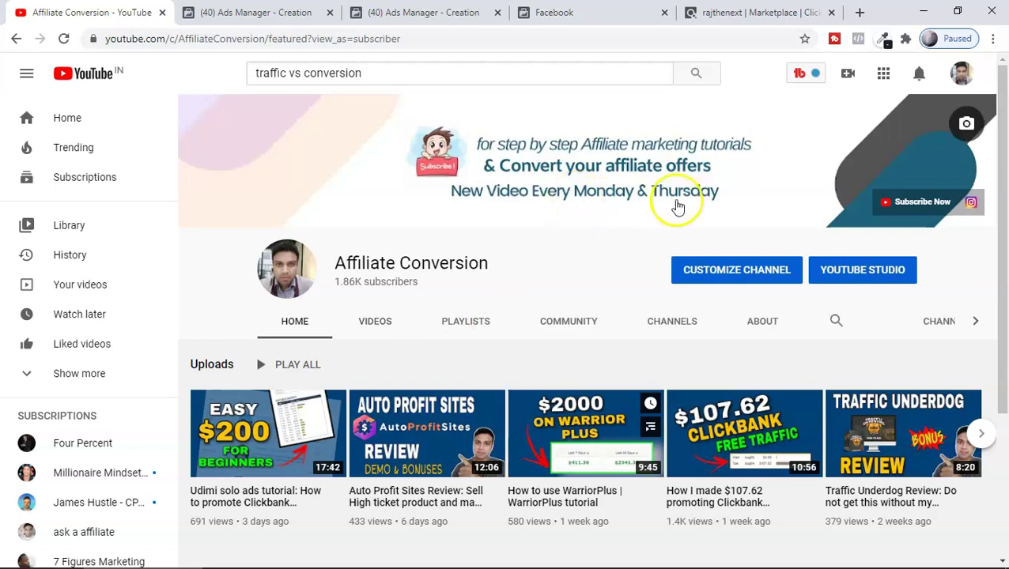
- Browse the Affiliate Conversion channel's PLAYLISTS, then return to the Ads Manager Creation tab
{"action": "left_click", "coordinate": [464, 324]}
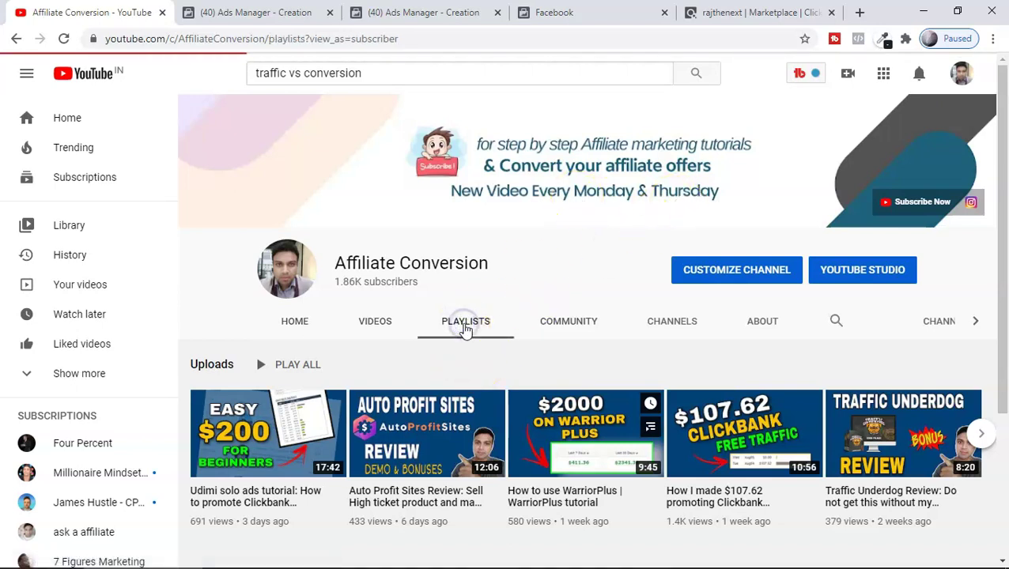
{"action": "scroll", "coordinate": [872, 401], "scroll_direction": "down", "scroll_amount": 2}
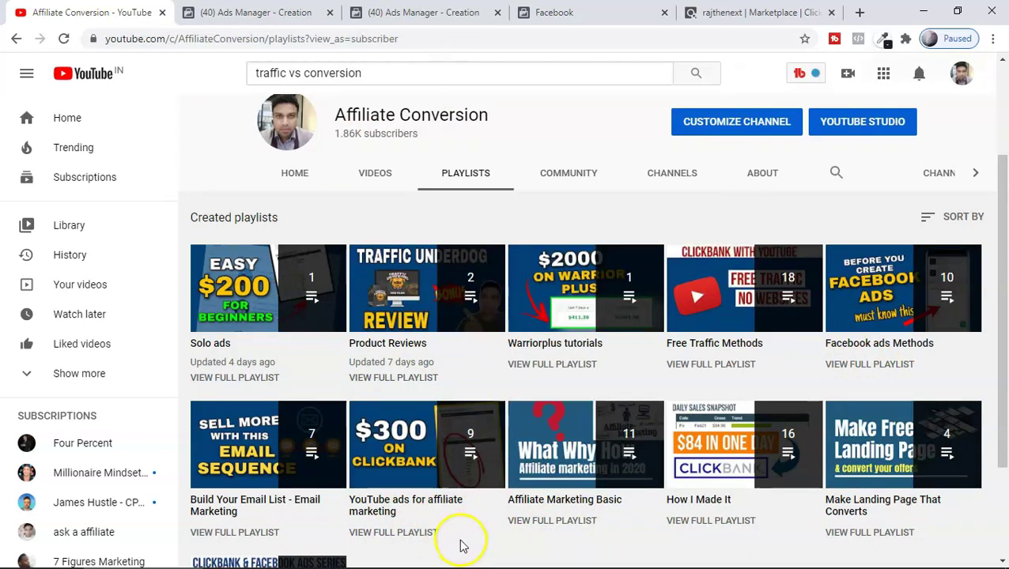
{"action": "scroll", "coordinate": [464, 548], "scroll_direction": "up", "scroll_amount": 1}
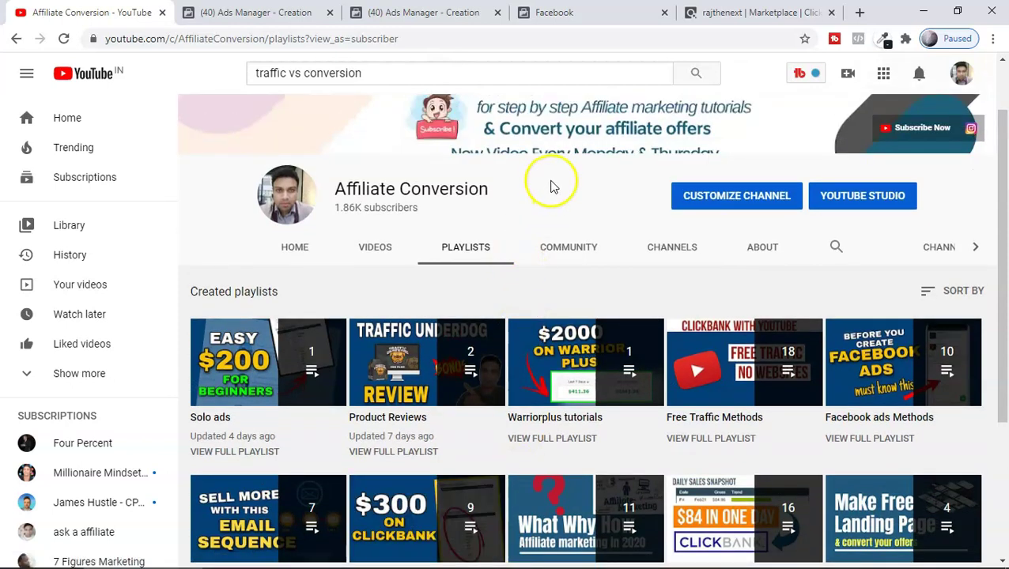
{"action": "key", "text": "ctrl+Tab"}
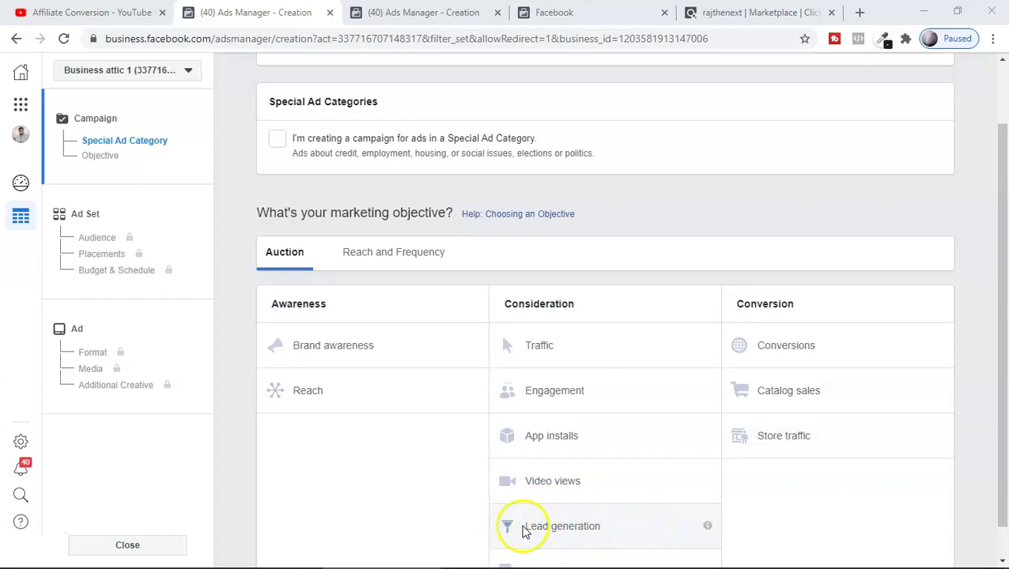
- Select Lead generation under Consideration in the marketing objective grid
{"action": "left_click", "coordinate": [609, 524]}
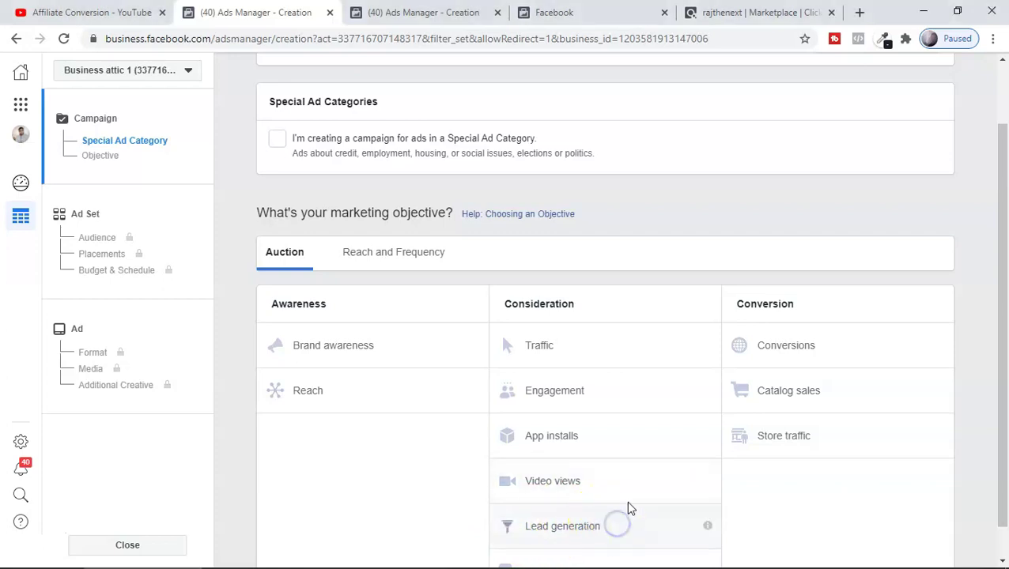
{"action": "scroll", "coordinate": [627, 512], "scroll_direction": "down", "scroll_amount": 8}
{"action": "scroll", "coordinate": [604, 411], "scroll_direction": "up", "scroll_amount": 5}
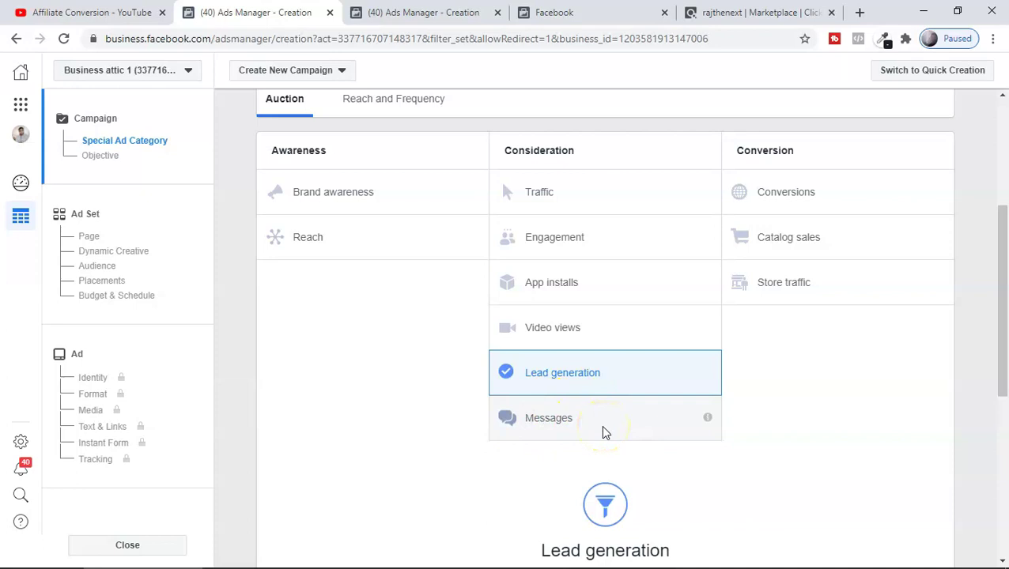
{"action": "scroll", "coordinate": [795, 409], "scroll_direction": "up", "scroll_amount": 1}
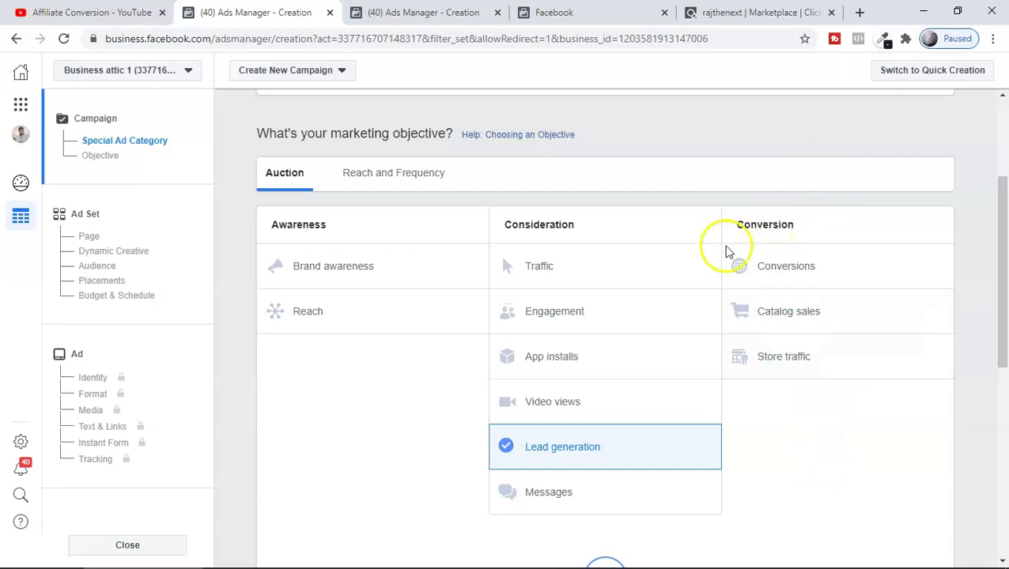
{"action": "left_click", "coordinate": [909, 211]}
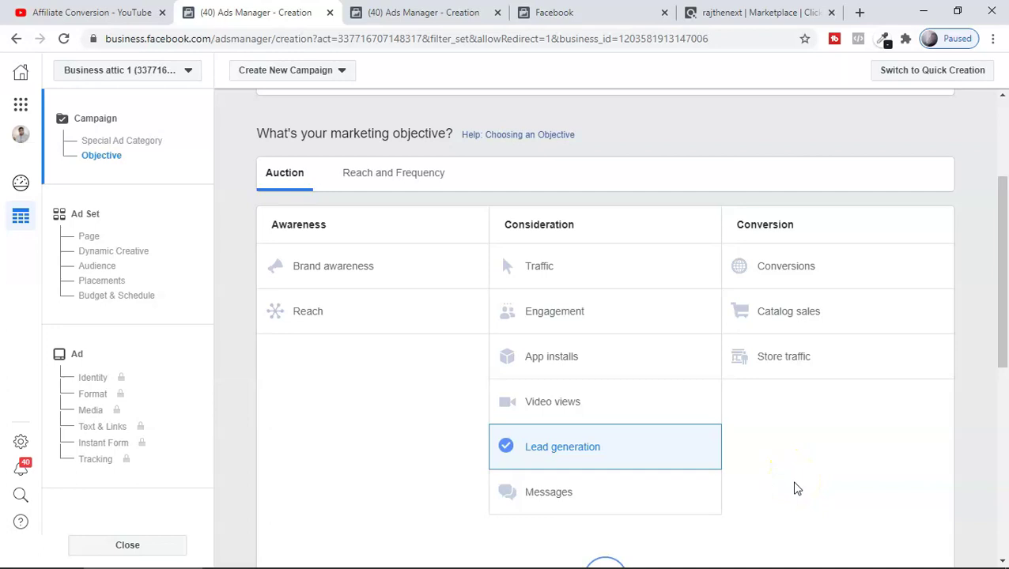
- Pick Conversions as the campaign objective
{"action": "left_click", "coordinate": [820, 277]}
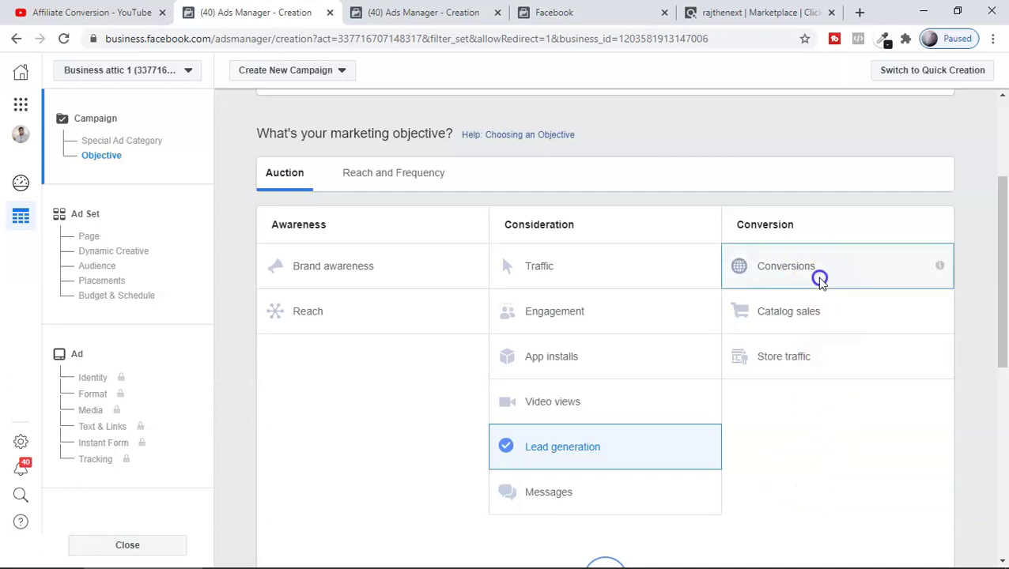
{"action": "scroll", "coordinate": [821, 283], "scroll_direction": "up", "scroll_amount": 3}
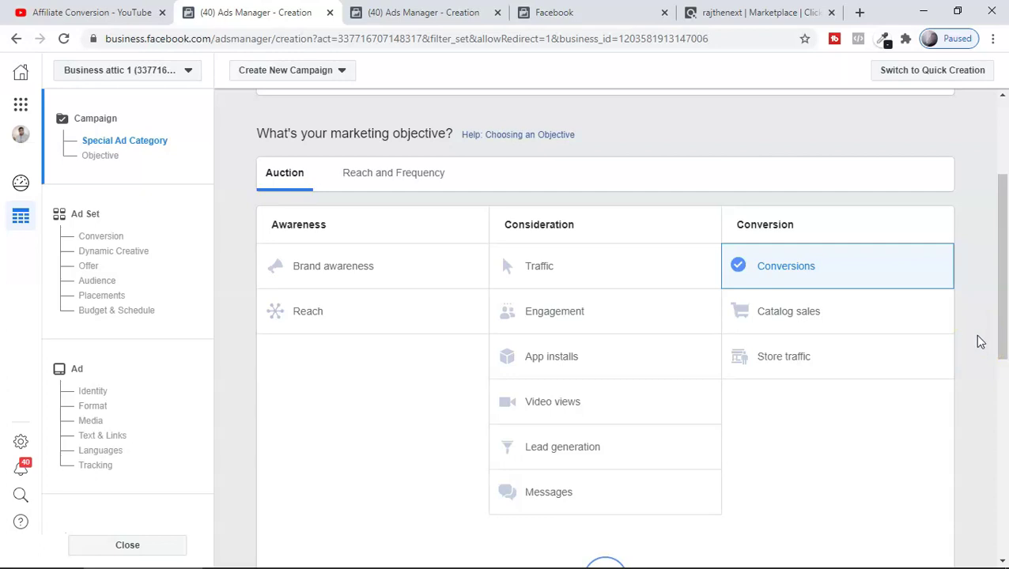
{"action": "left_click", "coordinate": [785, 255]}
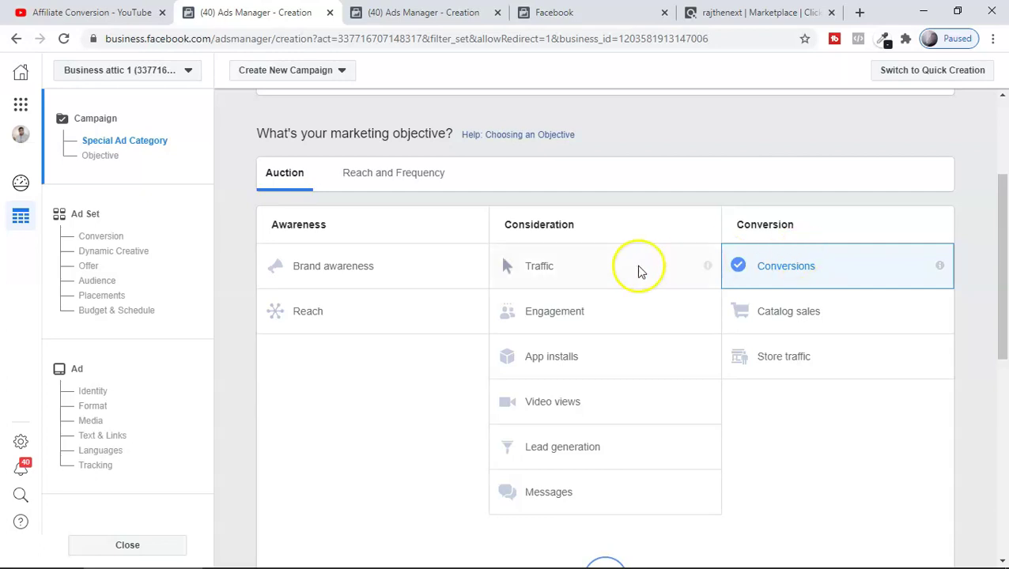
- Change the objective to Traffic under Consideration
{"action": "left_click", "coordinate": [569, 267]}
{"action": "scroll", "coordinate": [569, 268], "scroll_direction": "up", "scroll_amount": 5}
{"action": "left_click", "coordinate": [583, 272]}
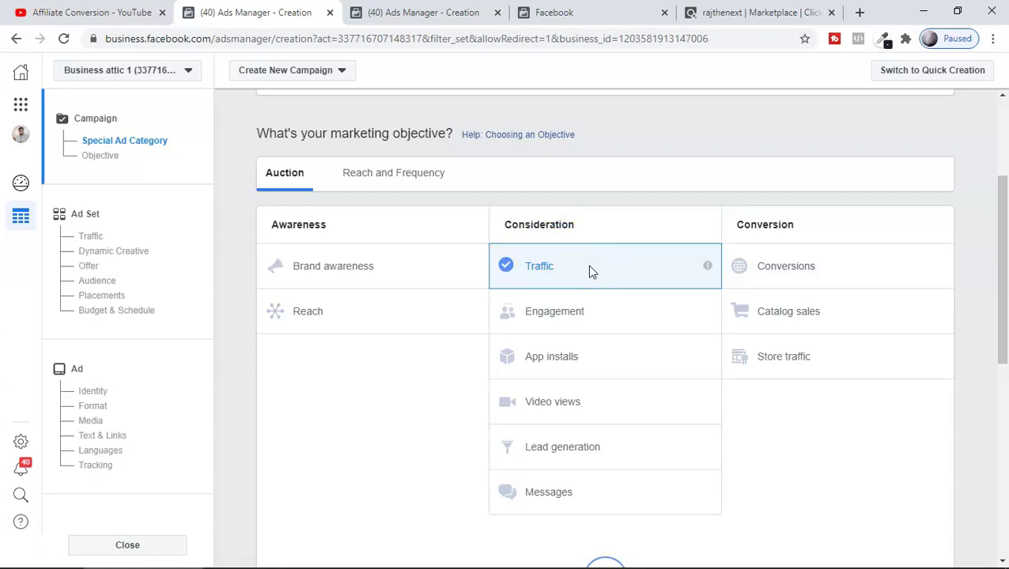
{"action": "left_click", "coordinate": [646, 271]}
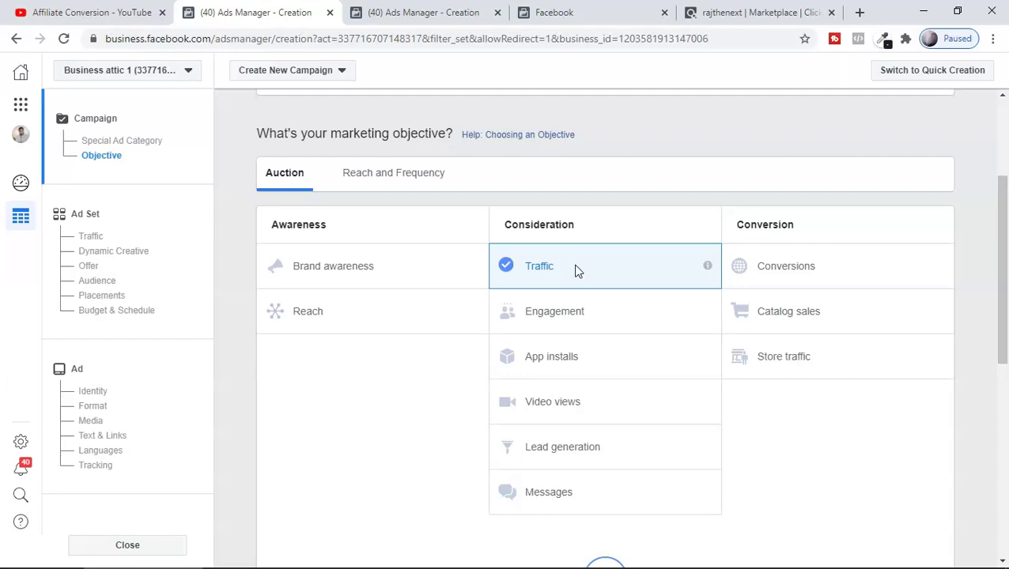
- Choose Conversions as the objective, then switch to the ClickBank Marketplace Self-Help results
{"action": "left_click", "coordinate": [808, 269]}
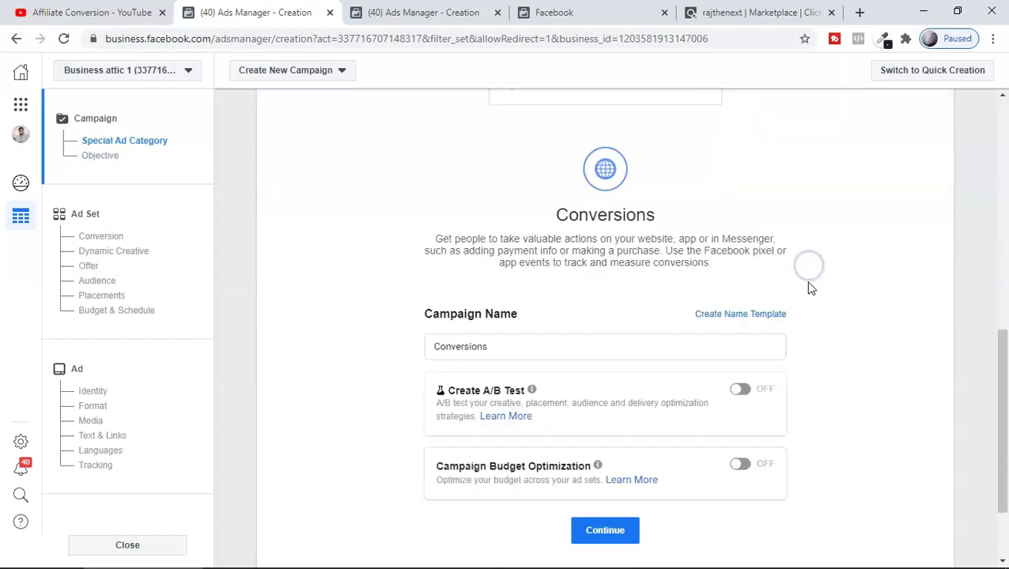
{"action": "scroll", "coordinate": [808, 264], "scroll_direction": "up", "scroll_amount": 5}
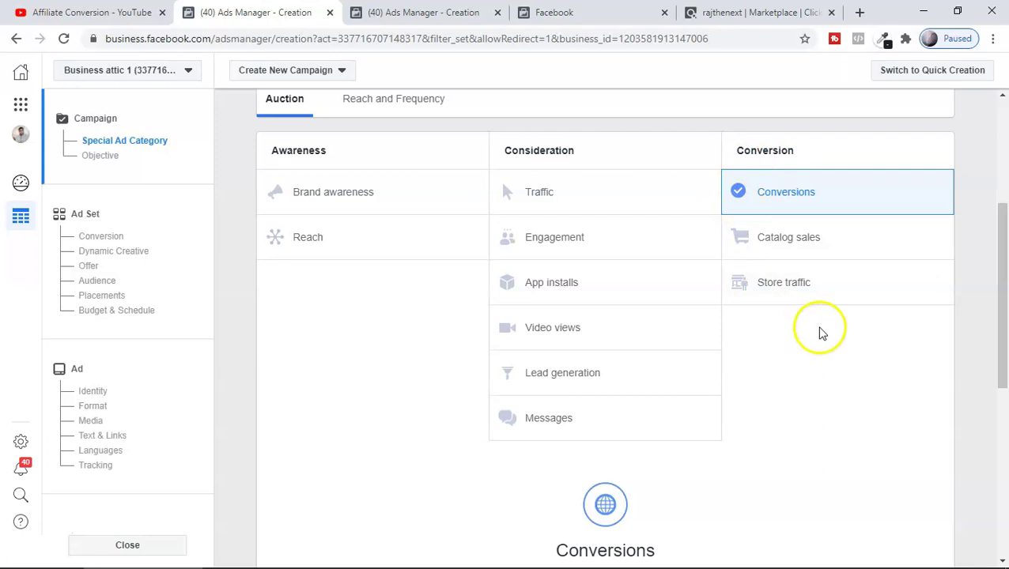
{"action": "left_click", "coordinate": [833, 200]}
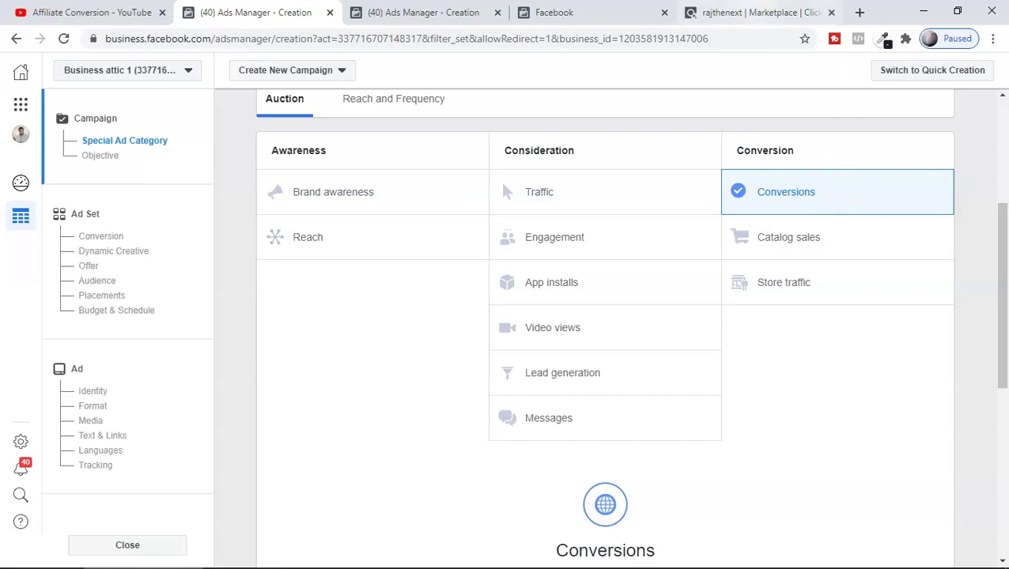
{"action": "left_click", "coordinate": [739, 11]}
{"action": "scroll", "coordinate": [534, 246], "scroll_direction": "down", "scroll_amount": 2}
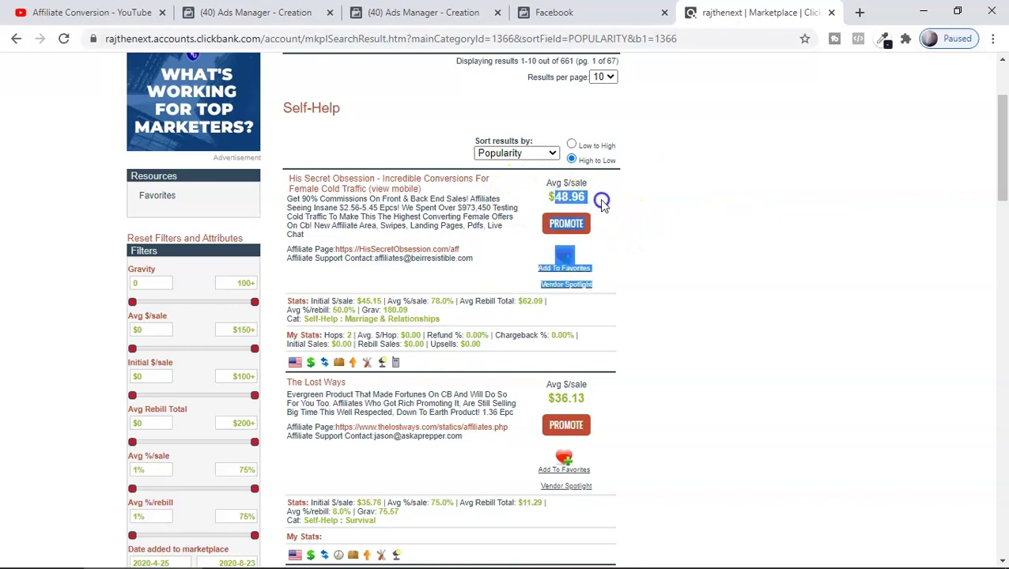
- Scroll through ClickBank's 661 Self-Help products, then return to the Ads Manager Creation tab
{"action": "scroll", "coordinate": [632, 261], "scroll_direction": "down", "scroll_amount": 3}
{"action": "scroll", "coordinate": [632, 229], "scroll_direction": "down", "scroll_amount": 3}
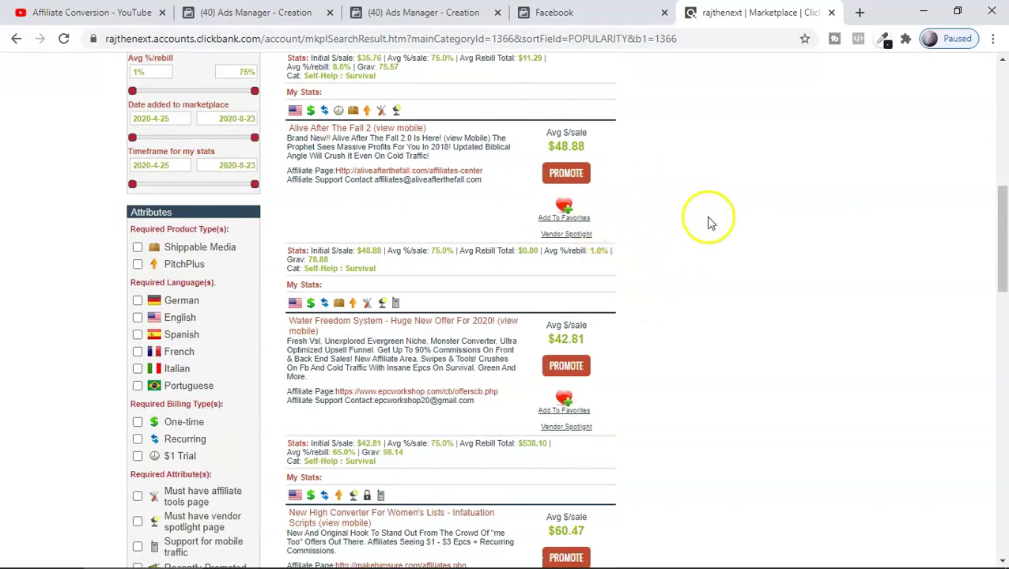
{"action": "scroll", "coordinate": [668, 217], "scroll_direction": "down", "scroll_amount": 3}
{"action": "scroll", "coordinate": [663, 226], "scroll_direction": "down", "scroll_amount": 3}
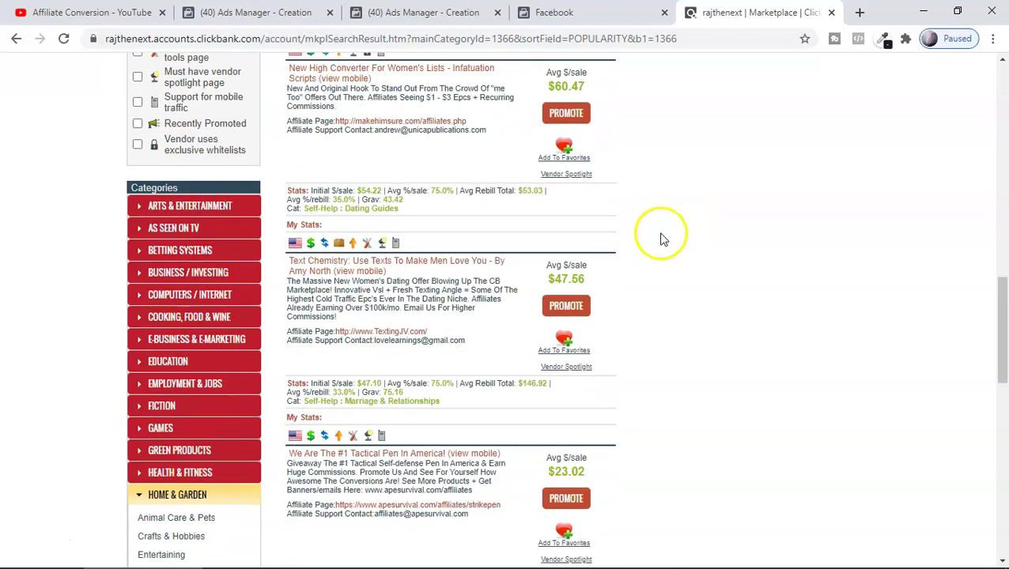
{"action": "scroll", "coordinate": [666, 248], "scroll_direction": "up", "scroll_amount": 9}
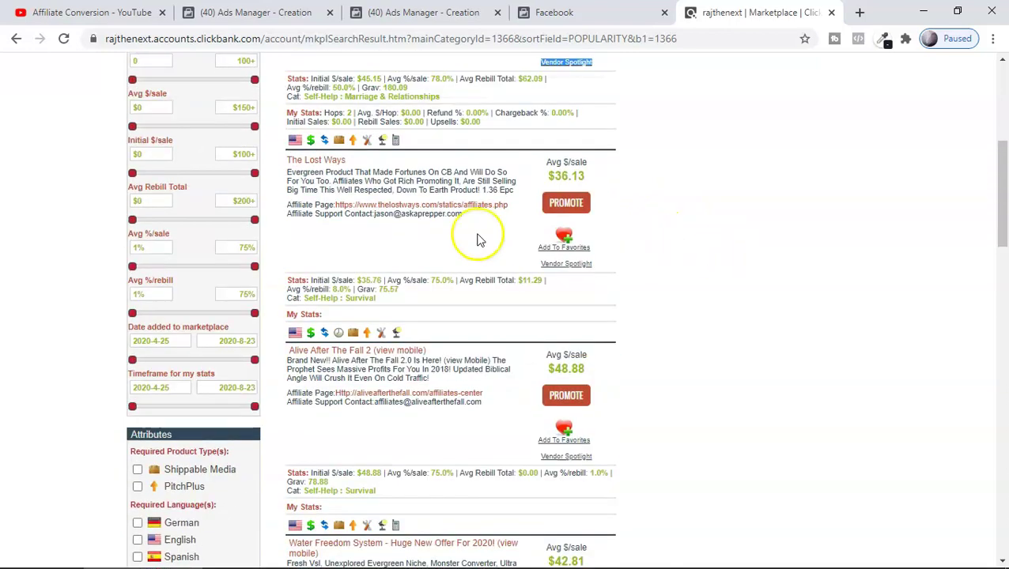
{"action": "left_click", "coordinate": [286, 12]}
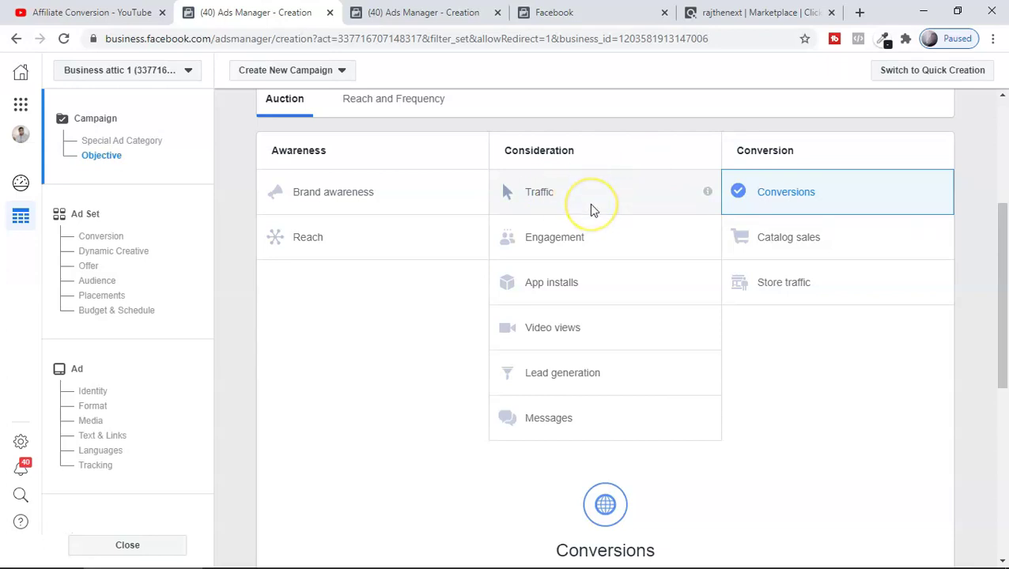
- Confirm Conversions, move to the other draft's ad set, and open the Select a Pixel list
{"action": "left_click", "coordinate": [812, 194]}
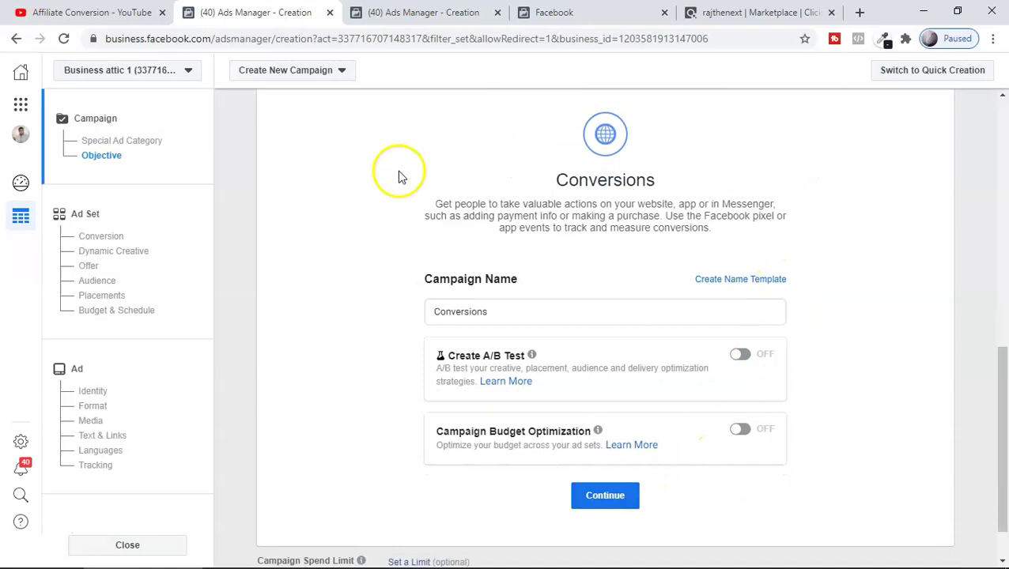
{"action": "left_click", "coordinate": [401, 14]}
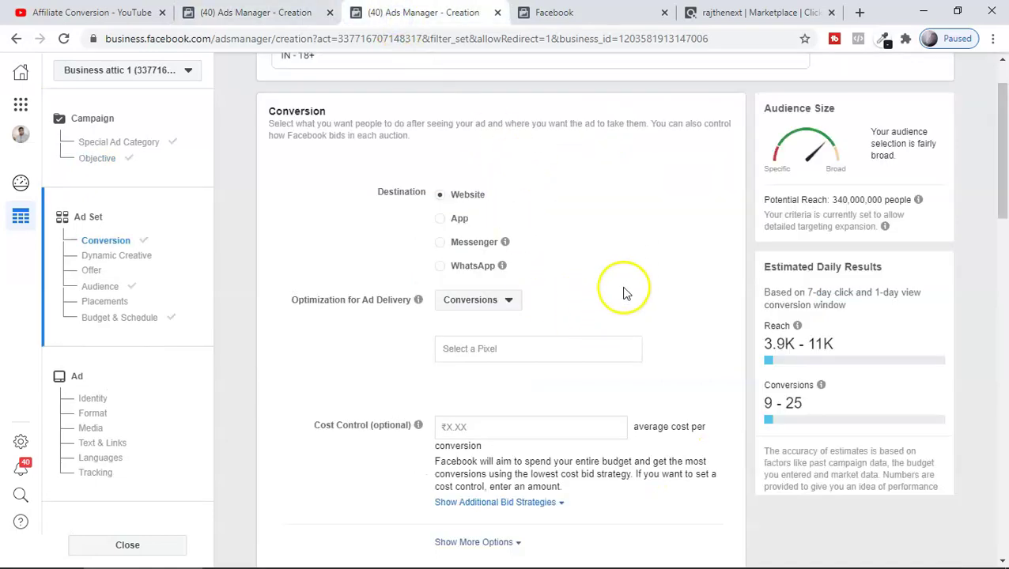
{"action": "scroll", "coordinate": [518, 243], "scroll_direction": "down", "scroll_amount": 1}
{"action": "scroll", "coordinate": [536, 286], "scroll_direction": "up", "scroll_amount": 2}
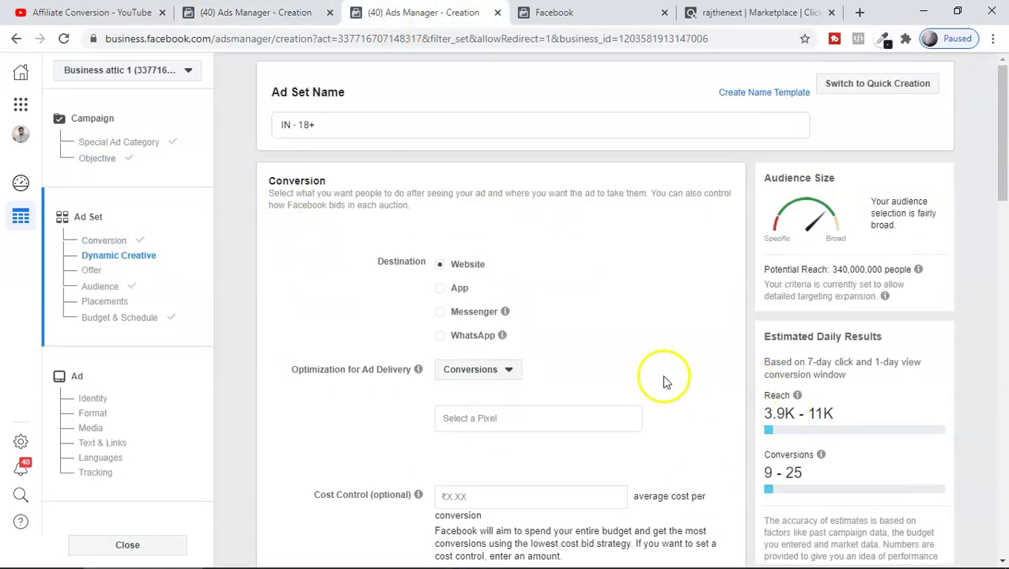
{"action": "scroll", "coordinate": [664, 383], "scroll_direction": "down", "scroll_amount": 1}
{"action": "scroll", "coordinate": [554, 301], "scroll_direction": "down", "scroll_amount": 2}
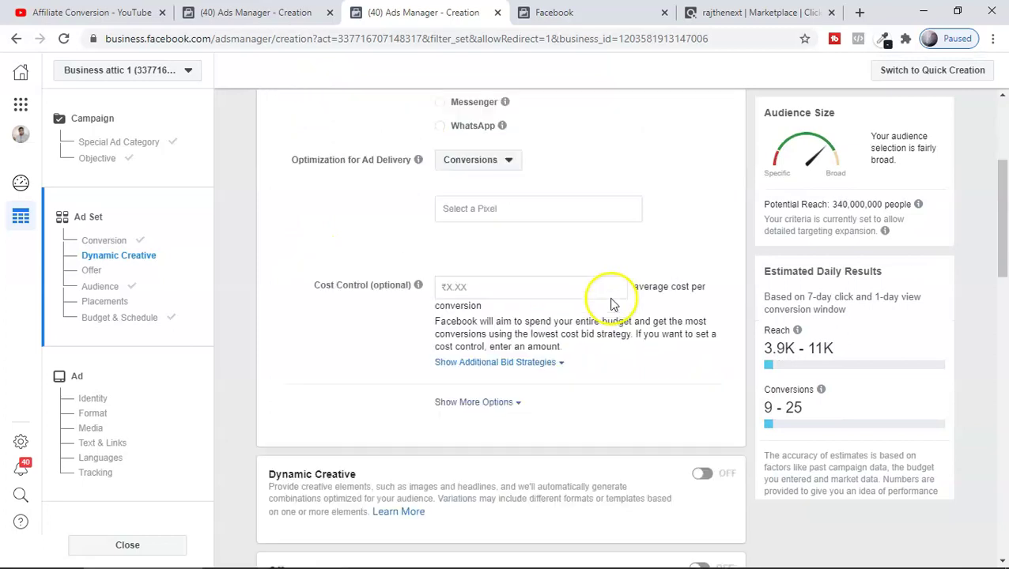
{"action": "scroll", "coordinate": [506, 223], "scroll_direction": "up", "scroll_amount": 2}
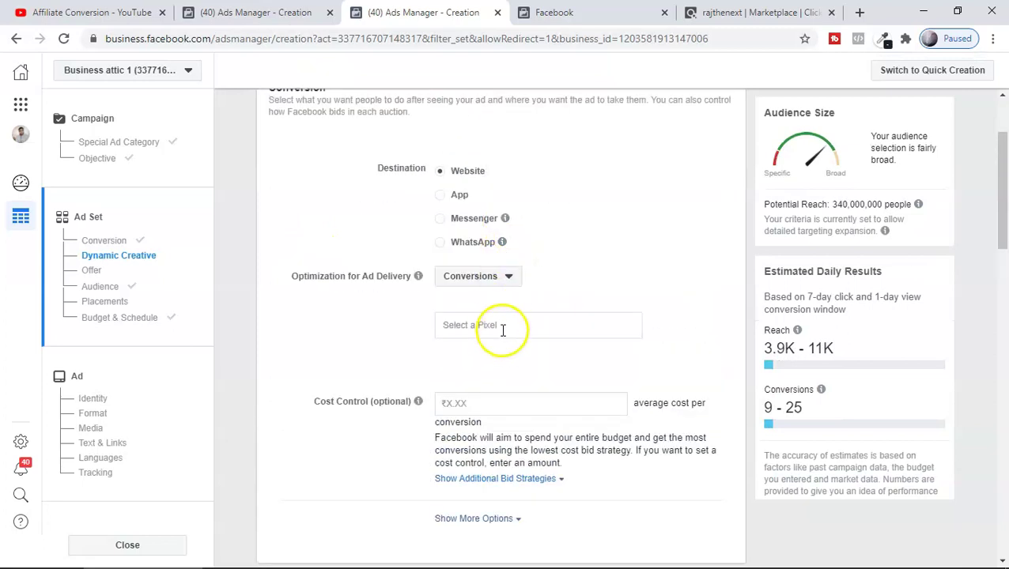
{"action": "left_click", "coordinate": [501, 328]}
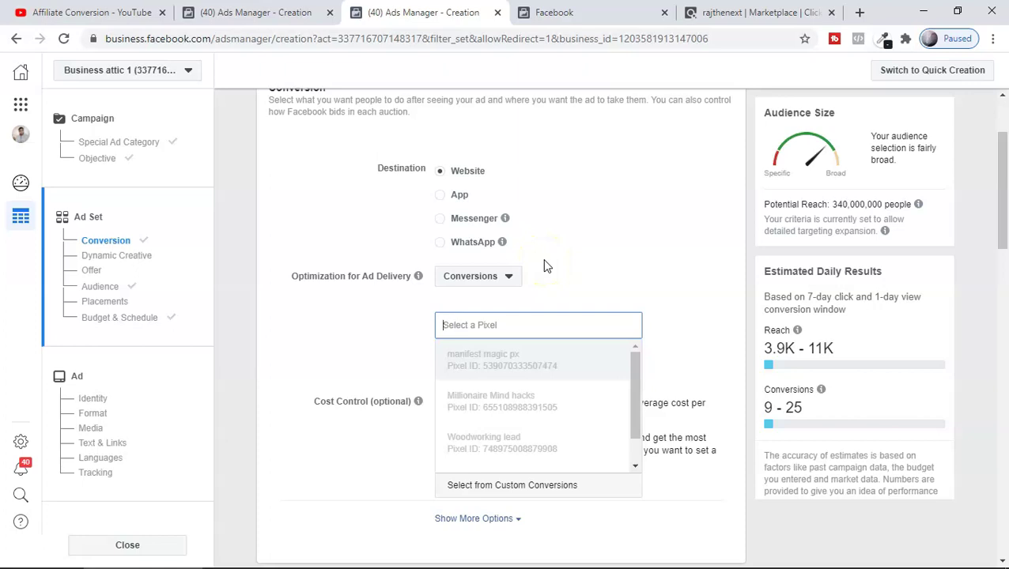
{"action": "left_click", "coordinate": [261, 12]}
{"action": "scroll", "coordinate": [563, 192], "scroll_direction": "up", "scroll_amount": 4}
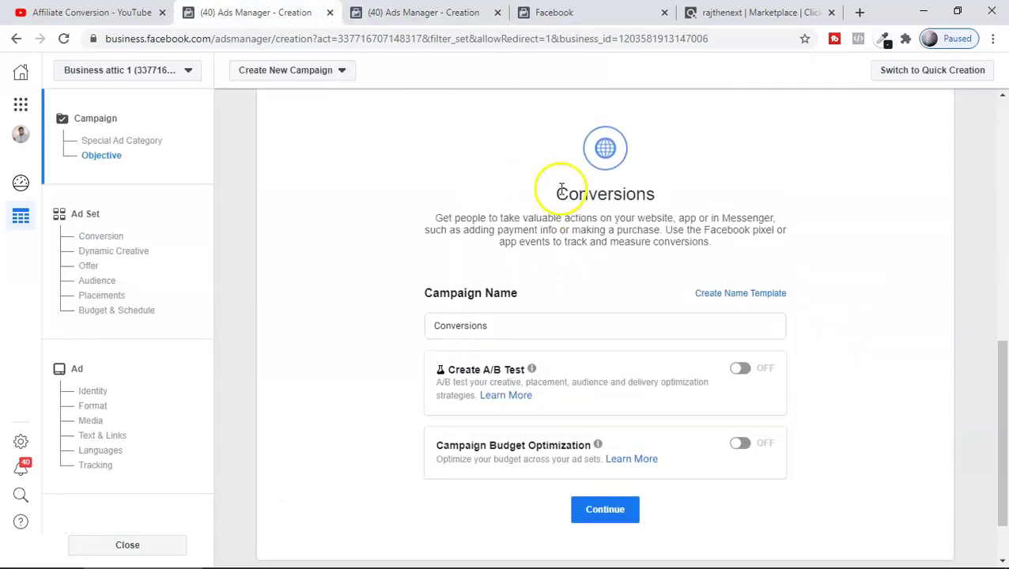
{"action": "scroll", "coordinate": [645, 238], "scroll_direction": "up", "scroll_amount": 2}
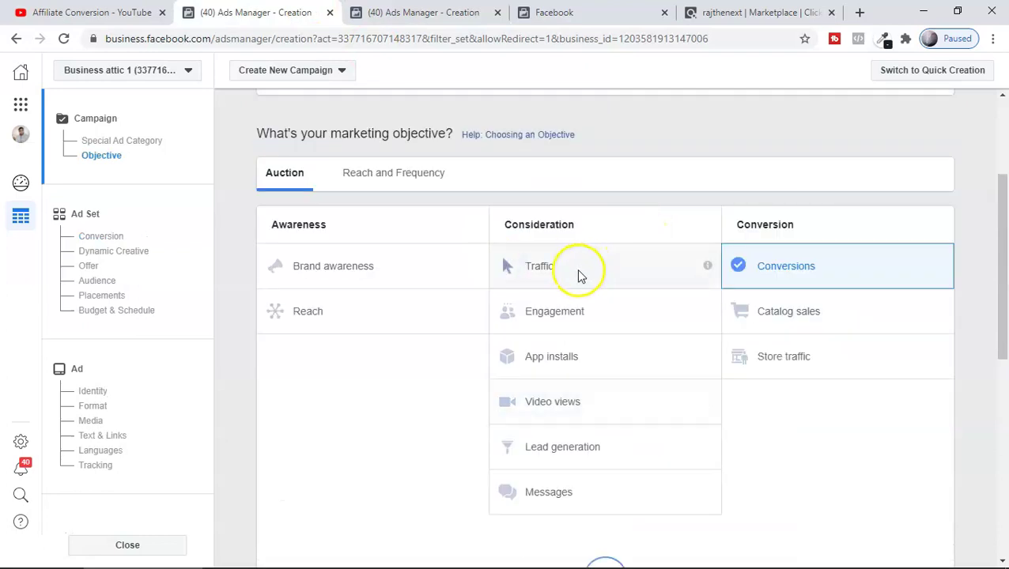
{"action": "left_click", "coordinate": [388, 11]}
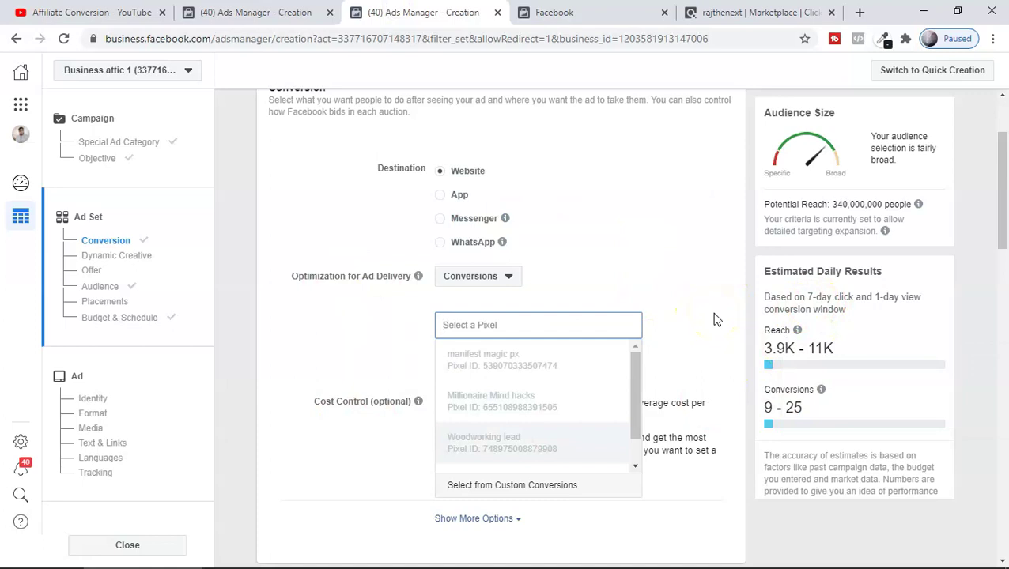
{"action": "left_click", "coordinate": [298, 406]}
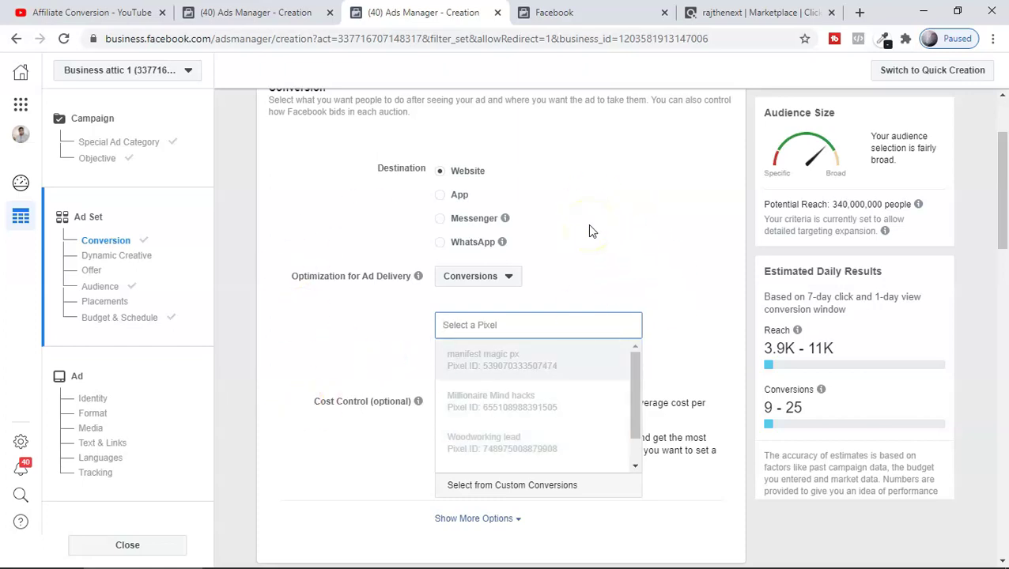
{"action": "left_click", "coordinate": [256, 12]}
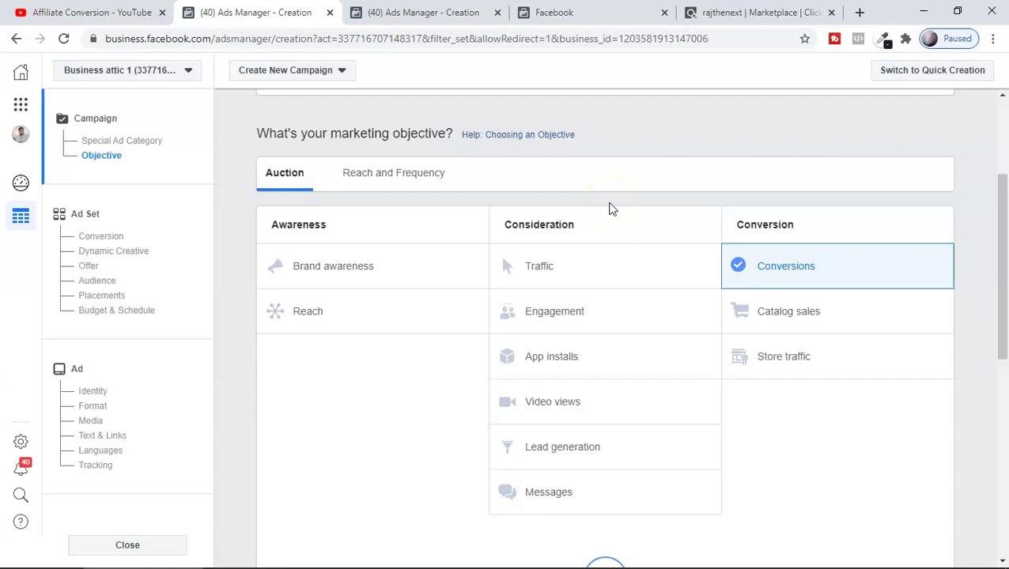
{"action": "left_click", "coordinate": [434, 12]}
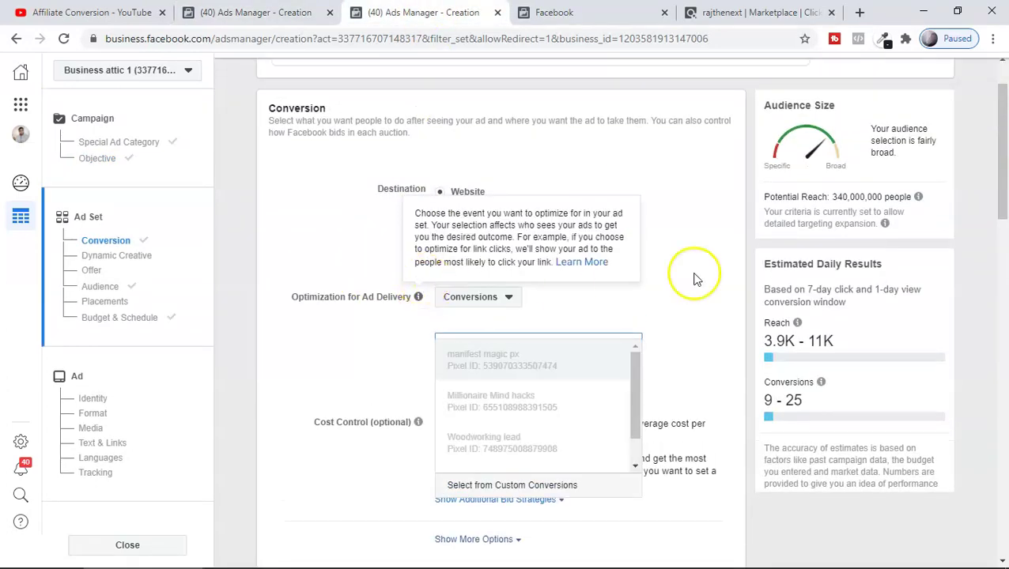
- Set the ad set's pixel to manifest magic px and its event to Purchase
{"action": "left_click", "coordinate": [510, 345]}
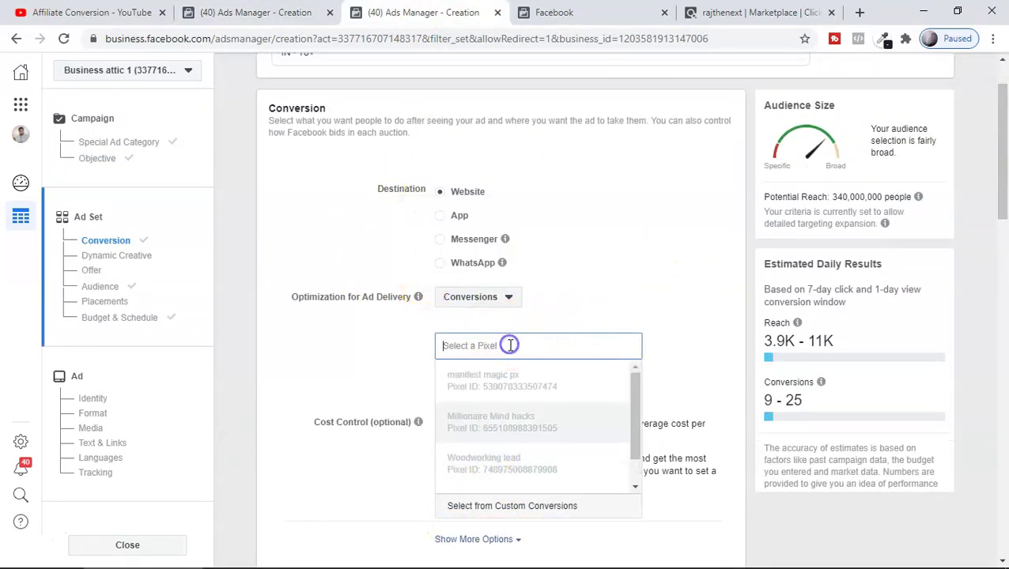
{"action": "left_click", "coordinate": [506, 384]}
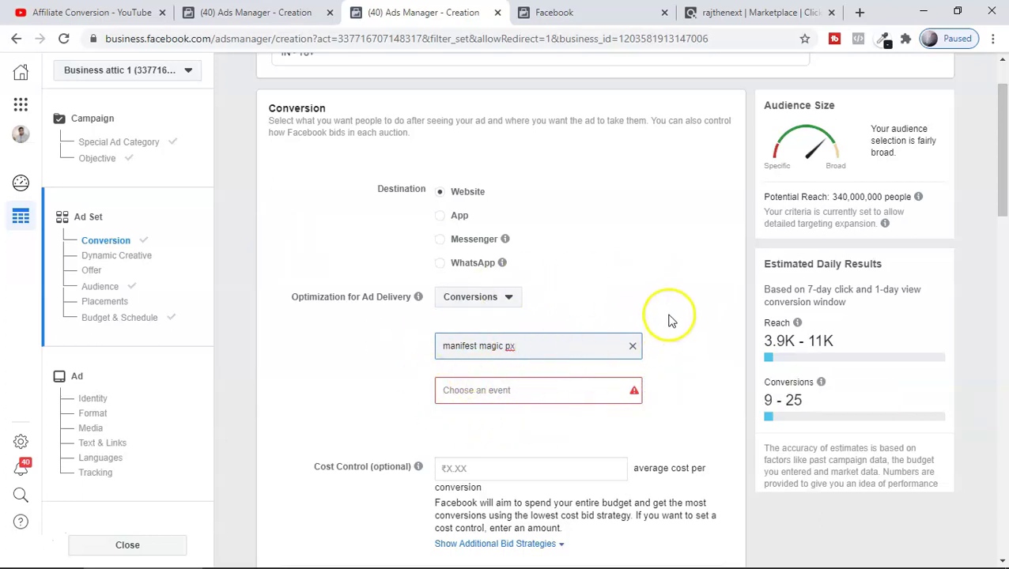
{"action": "left_click", "coordinate": [512, 389]}
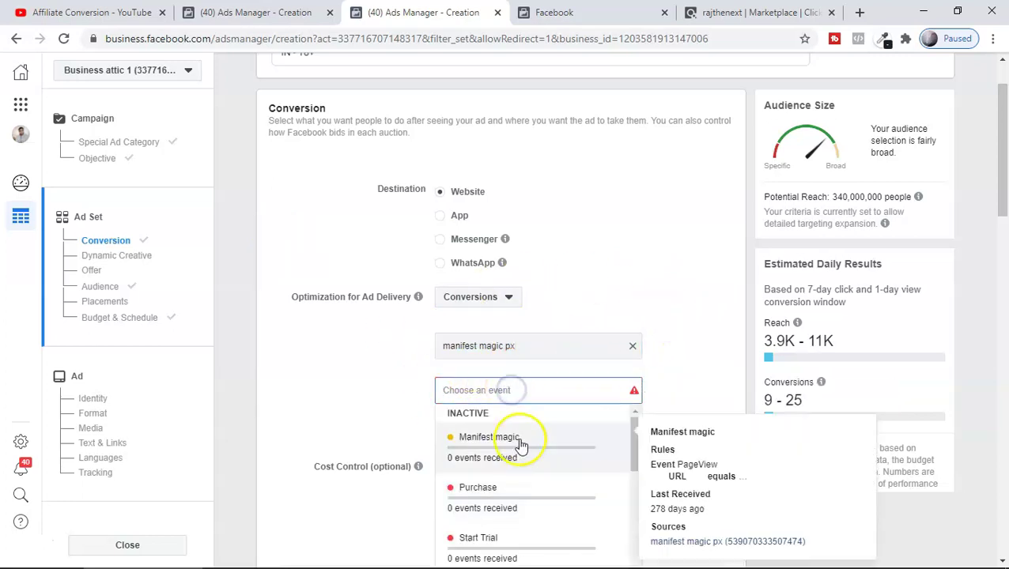
{"action": "left_click", "coordinate": [542, 488]}
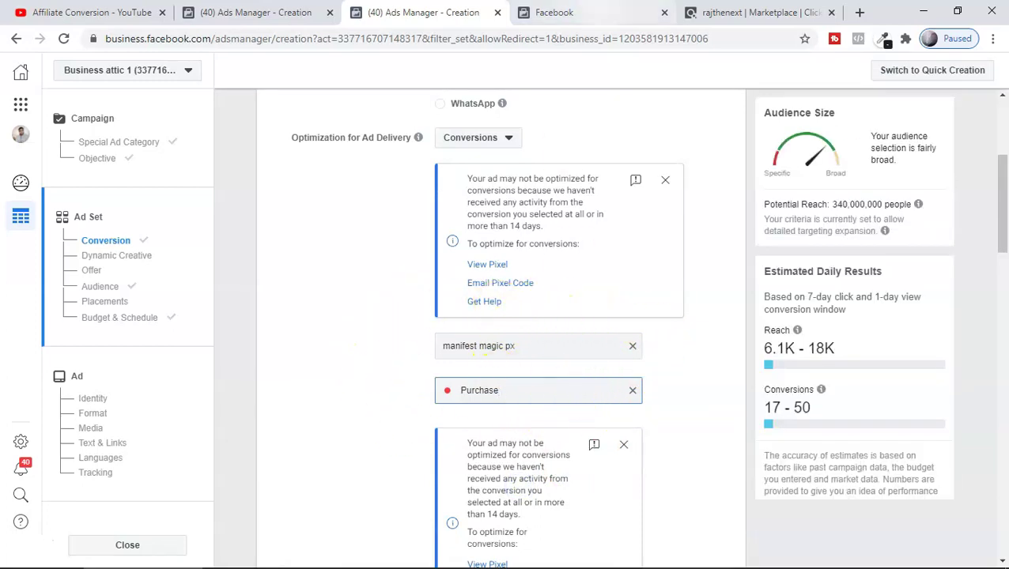
{"action": "left_click", "coordinate": [597, 12]}
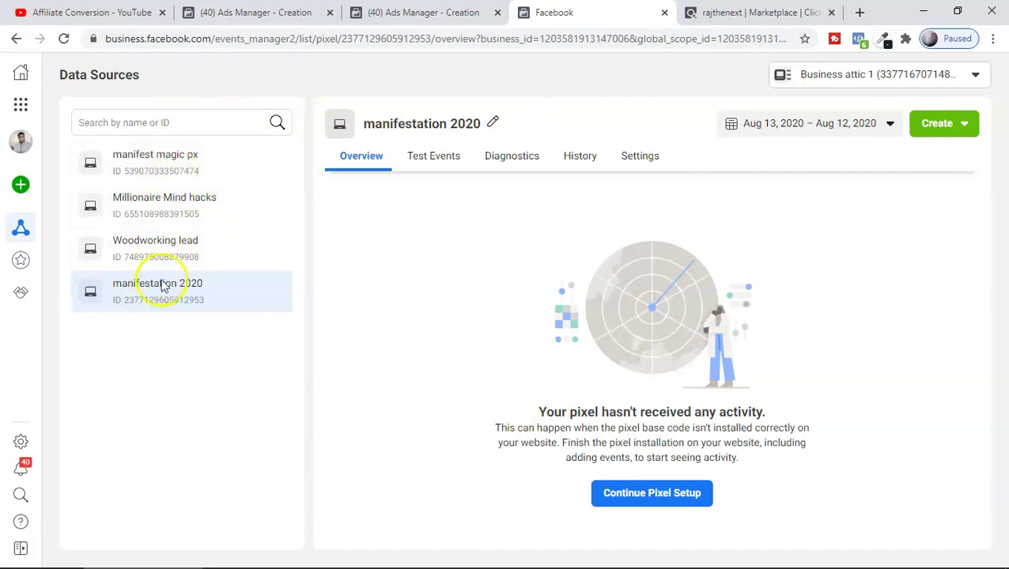
- Continue the manifestation 2020 pixel setup, choose manual installation, and copy the base code
{"action": "left_click", "coordinate": [649, 497]}
{"action": "left_click", "coordinate": [332, 362]}
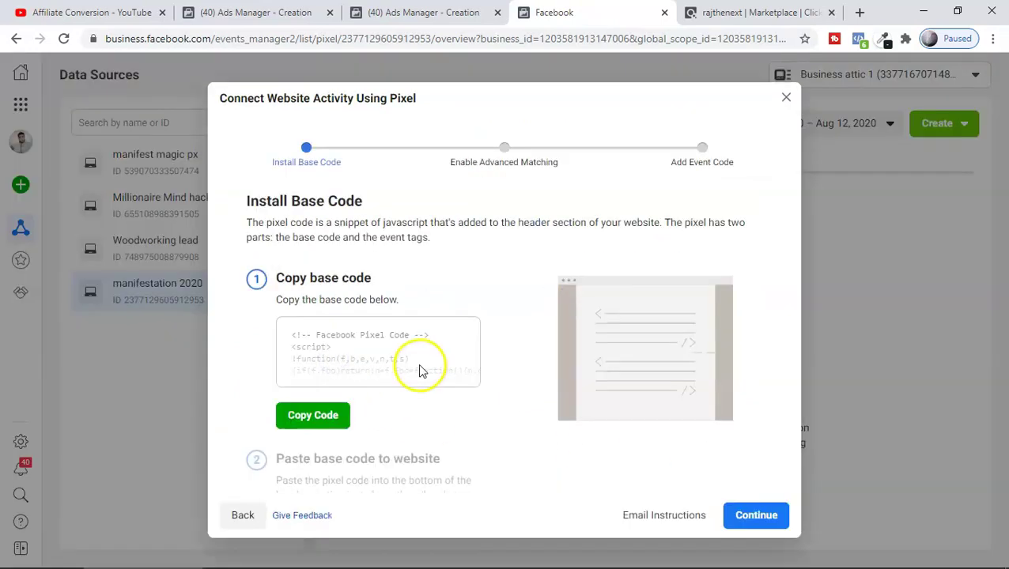
{"action": "left_click", "coordinate": [326, 415]}
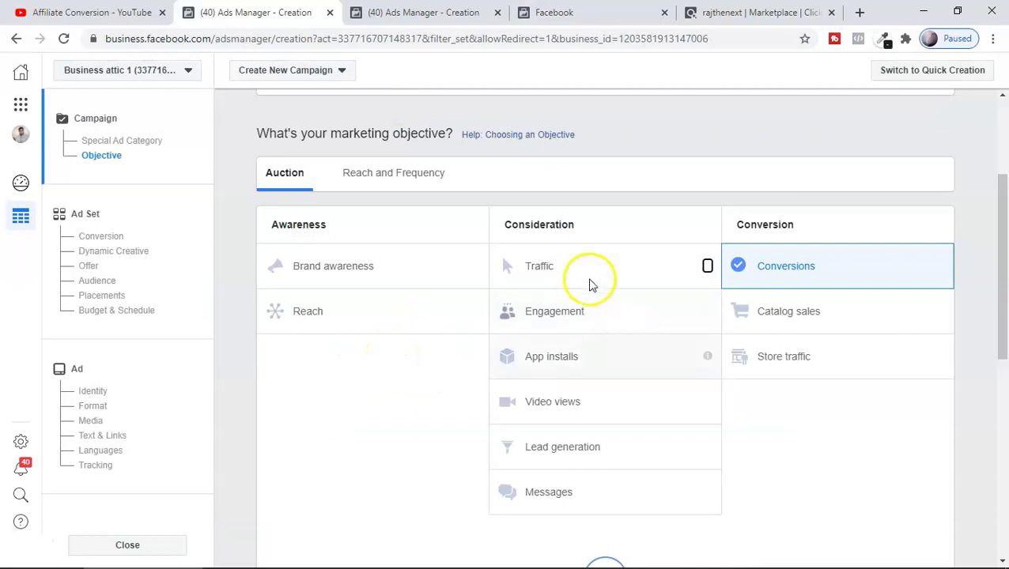
- Start a Traffic campaign and continue to its ad set settings
{"action": "left_click", "coordinate": [586, 272]}
{"action": "scroll", "coordinate": [587, 275], "scroll_direction": "down", "scroll_amount": 3}
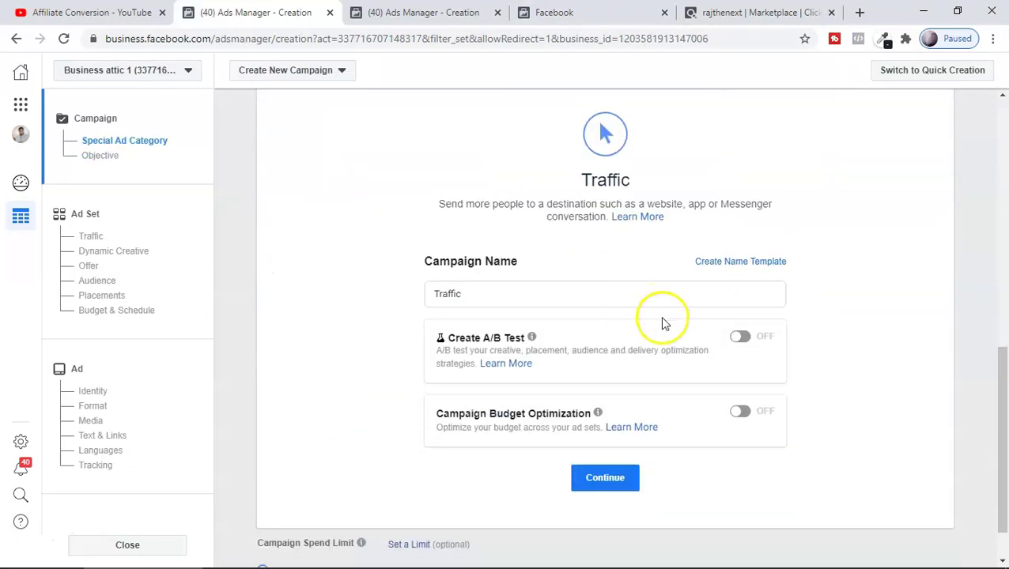
{"action": "left_click", "coordinate": [623, 484]}
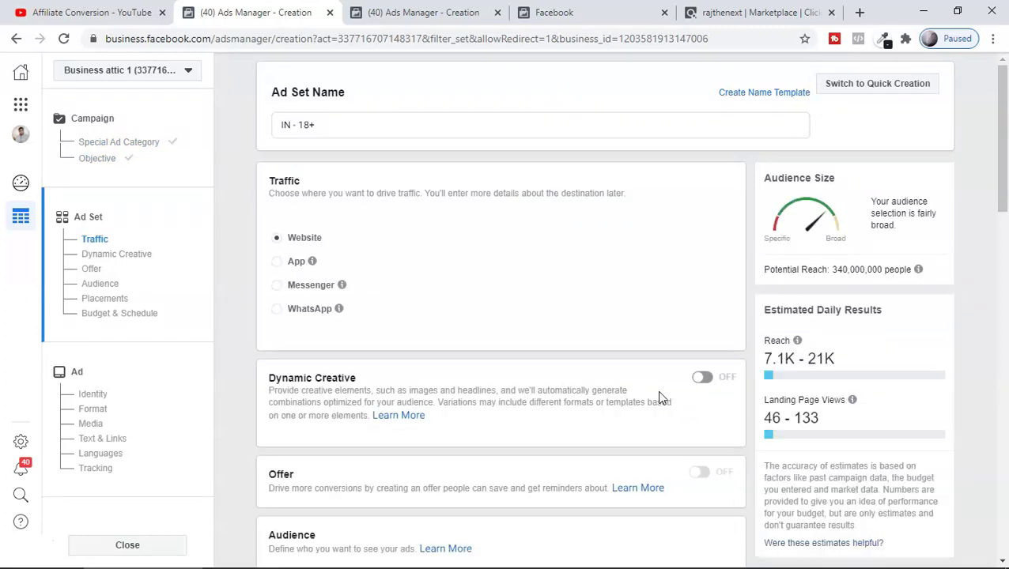
{"action": "scroll", "coordinate": [564, 379], "scroll_direction": "down", "scroll_amount": 9}
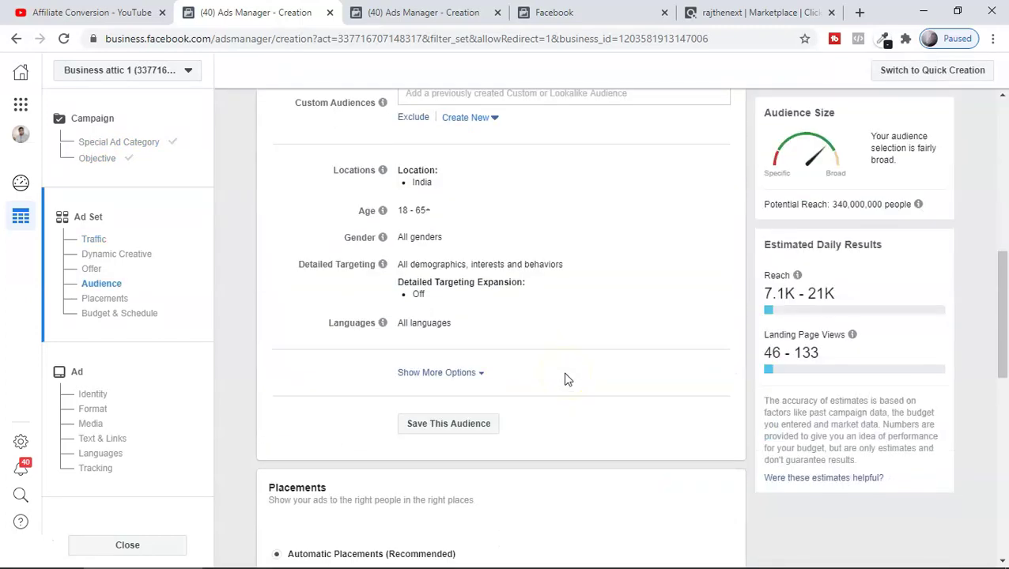
{"action": "scroll", "coordinate": [563, 379], "scroll_direction": "down", "scroll_amount": 5}
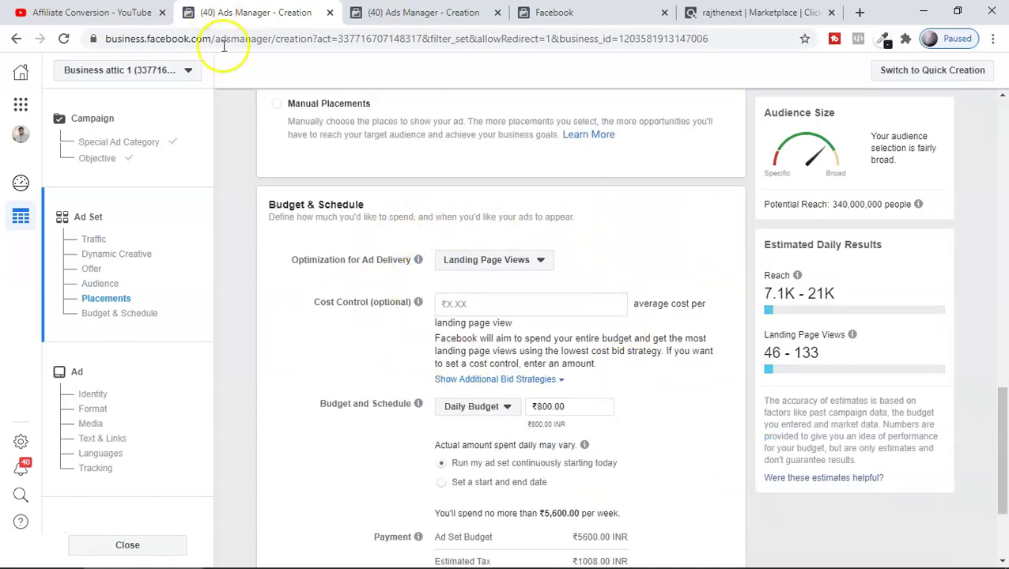
- Optimize the Traffic ad set's delivery for Link Clicks, then return to the Conversions ad set
{"action": "left_click", "coordinate": [546, 261]}
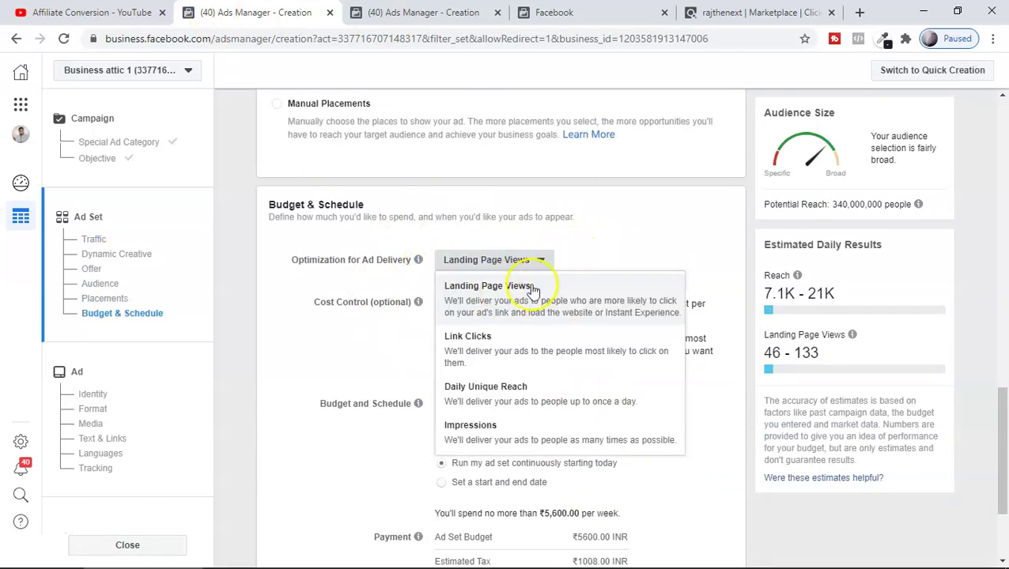
{"action": "left_click", "coordinate": [491, 349]}
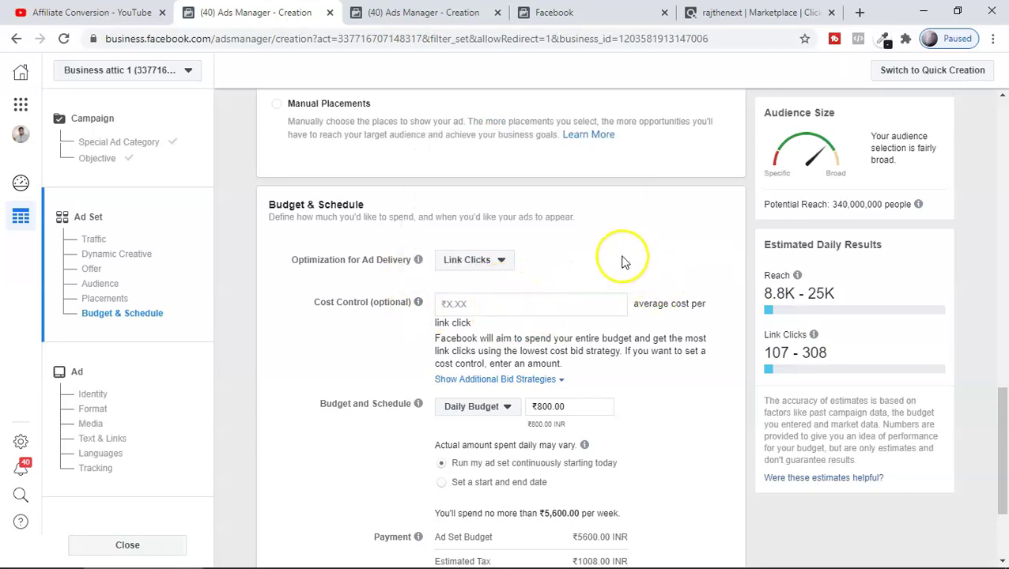
{"action": "left_click", "coordinate": [423, 12]}
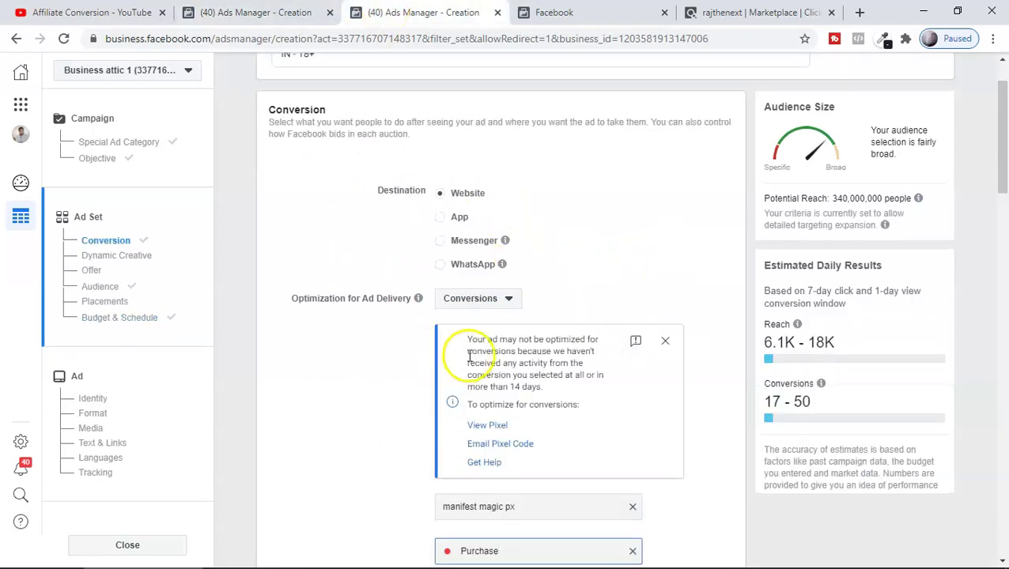
- Check the Conversions ad set's Budget & Schedule section, then return to the Traffic campaign draft tab
{"action": "scroll", "coordinate": [475, 363], "scroll_direction": "down", "scroll_amount": 15}
{"action": "scroll", "coordinate": [487, 377], "scroll_direction": "down", "scroll_amount": 3}
{"action": "scroll", "coordinate": [691, 410], "scroll_direction": "up", "scroll_amount": 3}
{"action": "scroll", "coordinate": [691, 409], "scroll_direction": "down", "scroll_amount": 3}
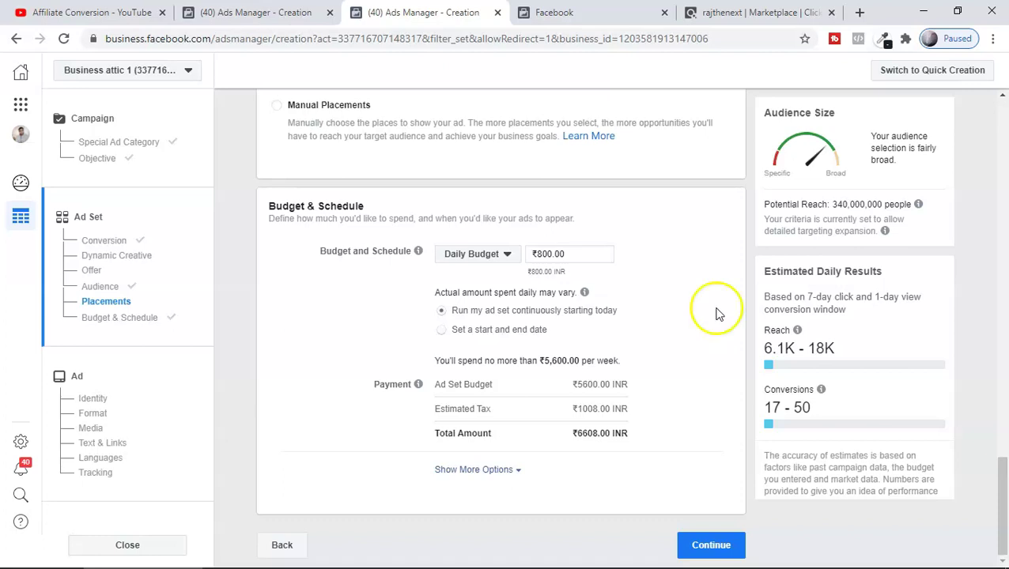
{"action": "left_click", "coordinate": [272, 12]}
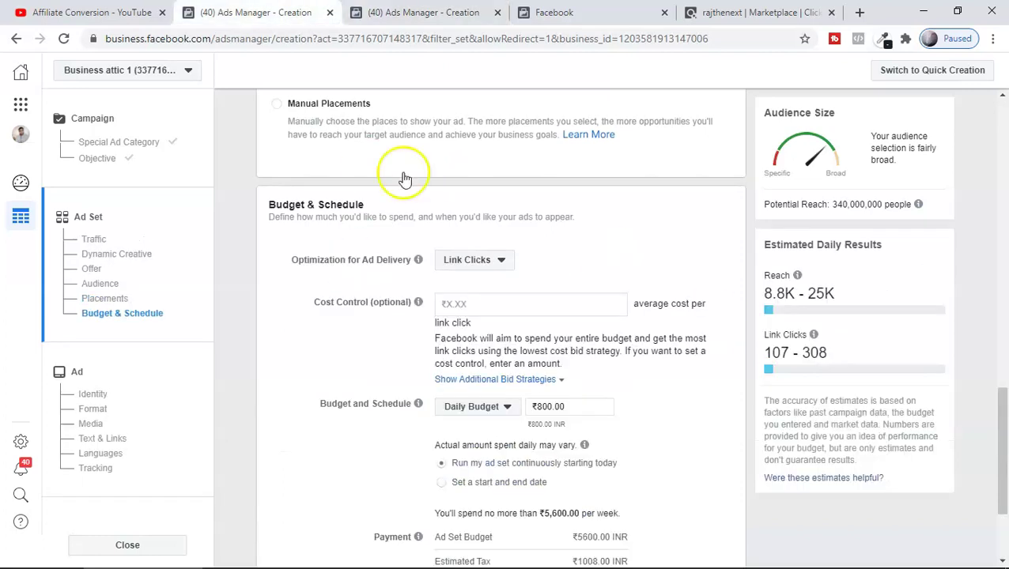
- Change the Traffic ad set's delivery optimization from Link Clicks to Landing Page Views
{"action": "left_click", "coordinate": [506, 265]}
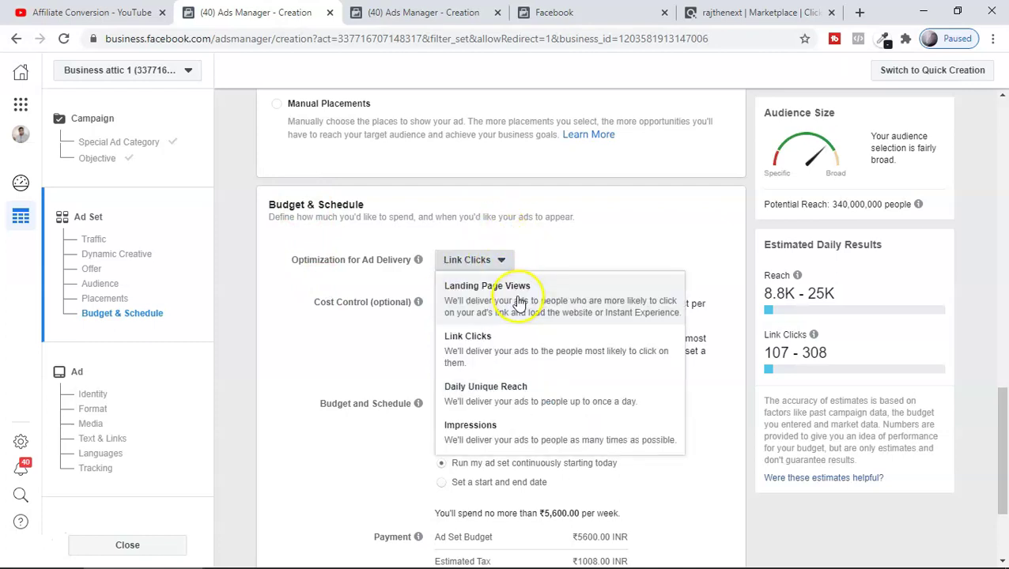
{"action": "left_click", "coordinate": [518, 303]}
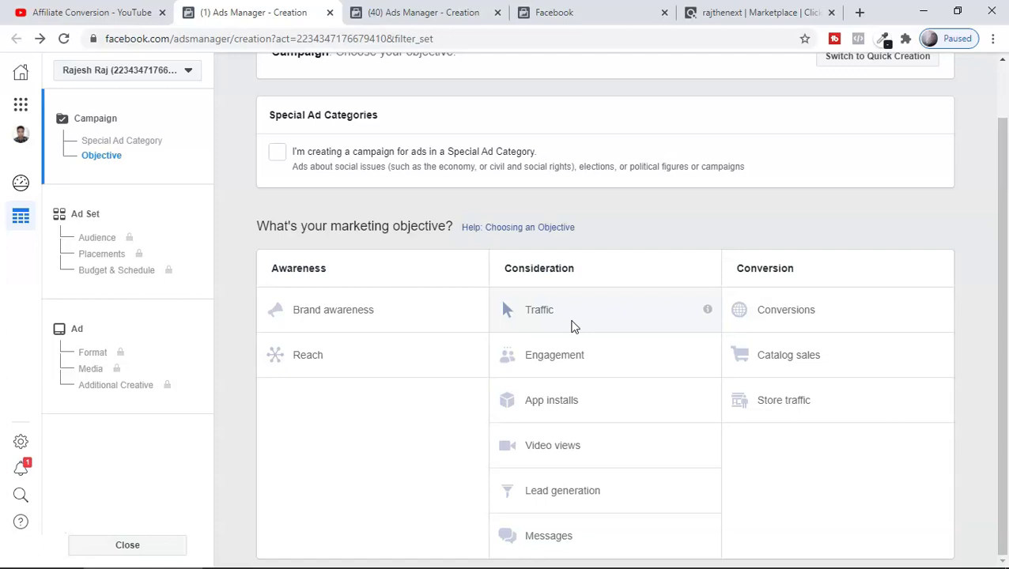
{"action": "left_click", "coordinate": [585, 326]}
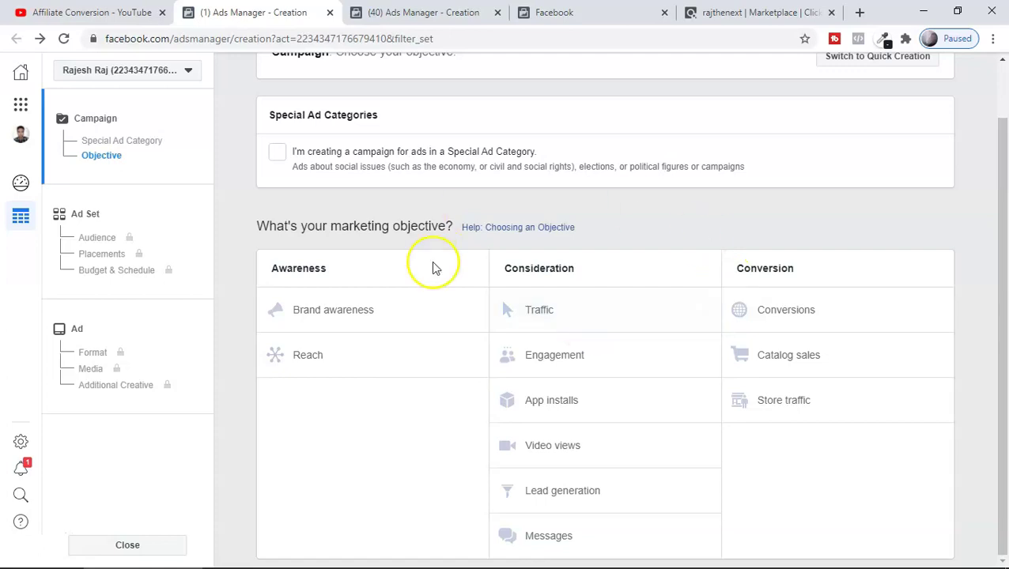